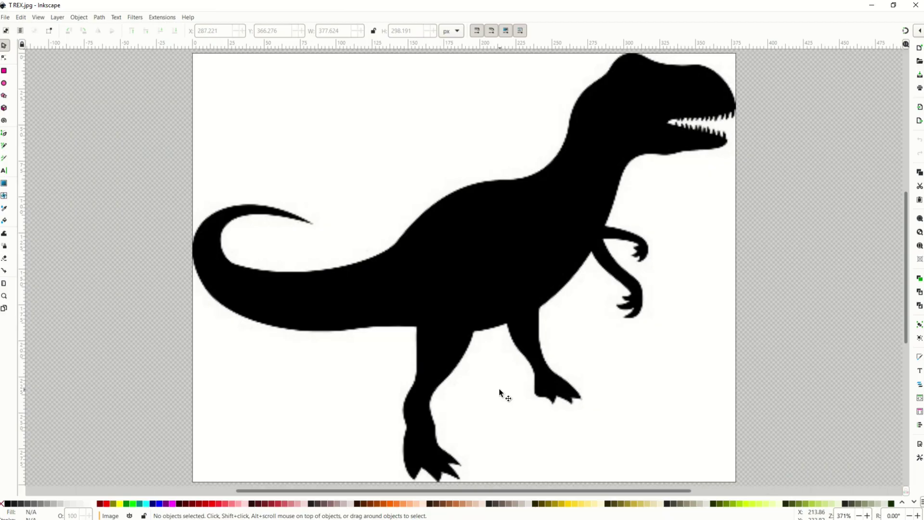
# Step: Trace the T-rex image with Trace Bitmap at brightness cutoff 0.450 into a black vector path
pyautogui.click(315, 326)
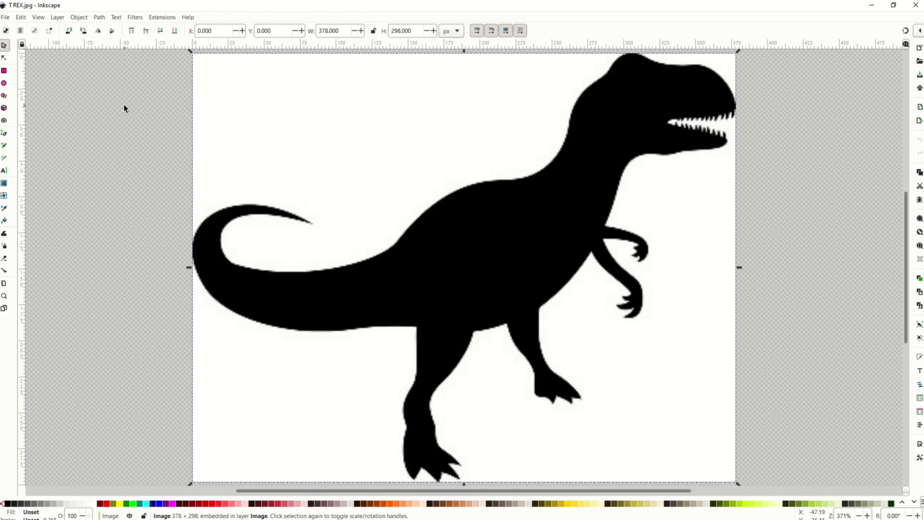
pyautogui.click(99, 17)
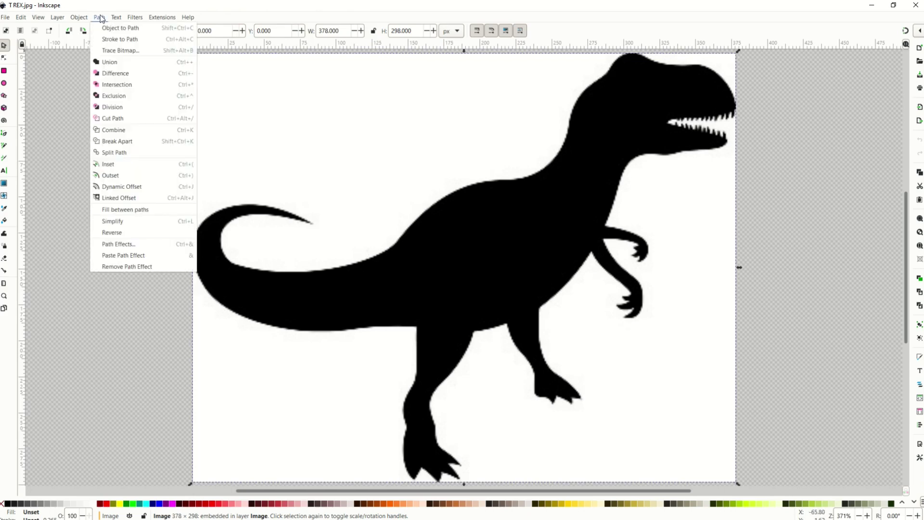
pyautogui.click(106, 51)
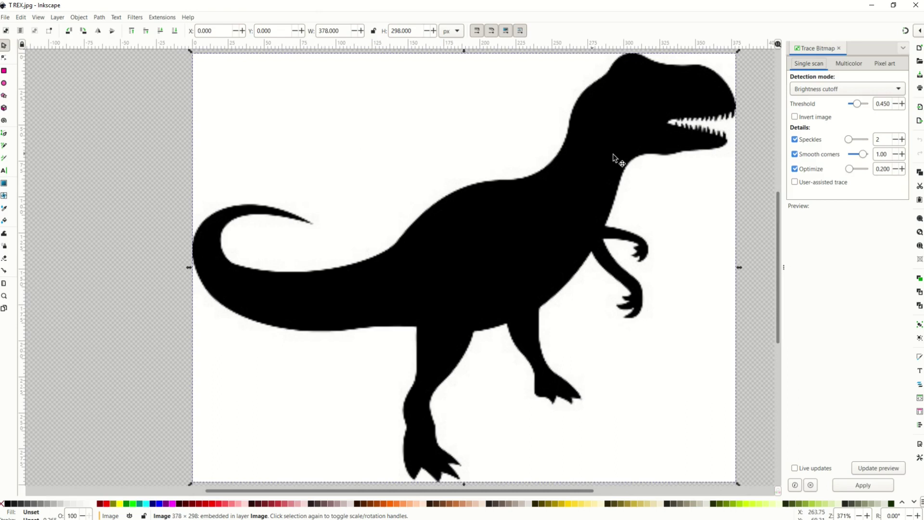
pyautogui.click(867, 468)
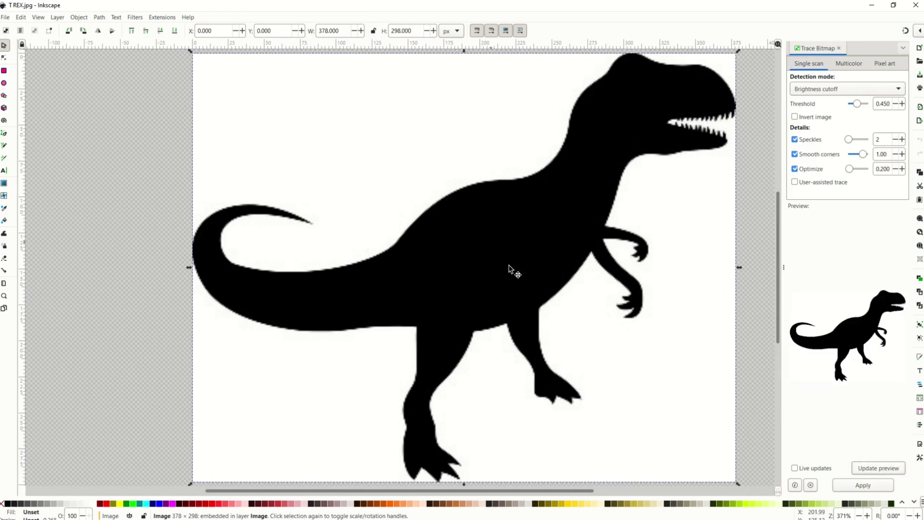
pyautogui.click(855, 483)
# Step: Move the traced T-rex aside and delete the original bitmap underneath
pyautogui.moveTo(373, 307)
pyautogui.mouseDown()
pyautogui.moveTo(295, 309)
pyautogui.moveTo(305, 310)
pyautogui.mouseUp()
pyautogui.keyDown('ctrl'); pyautogui.scroll(-2, 307, 308); pyautogui.keyUp('ctrl')
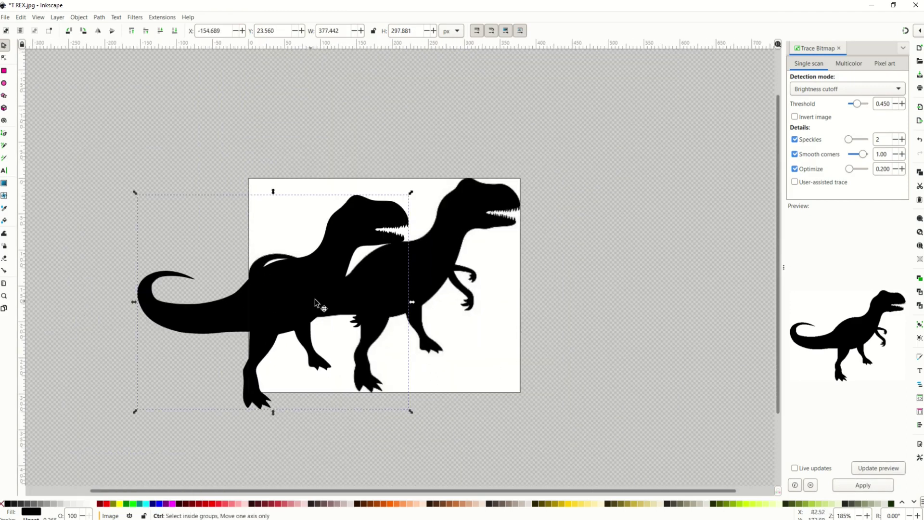
pyautogui.click(436, 276)
pyautogui.press('Delete')
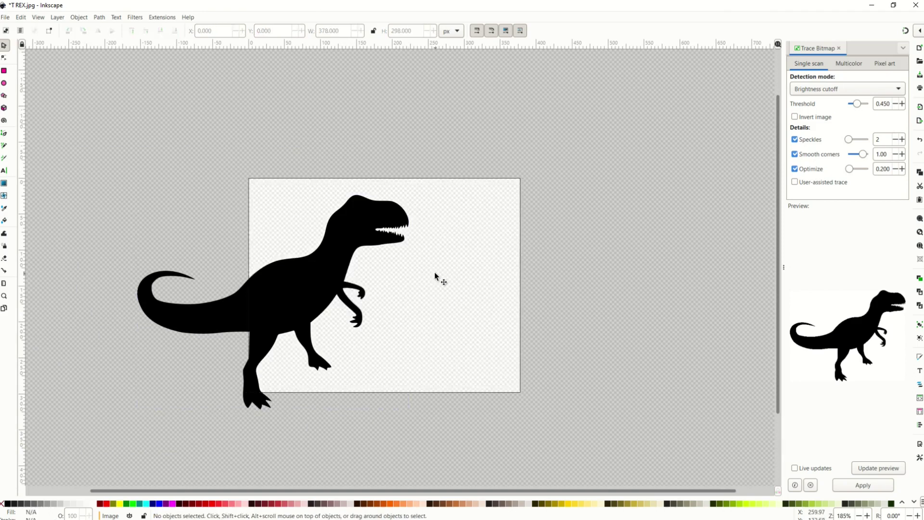
# Step: Put the traced path back on the page, inspect its nodes, and close Trace Bitmap
pyautogui.moveTo(319, 279)
pyautogui.mouseDown()
pyautogui.moveTo(402, 273)
pyautogui.moveTo(349, 271)
pyautogui.moveTo(391, 273)
pyautogui.mouseUp()
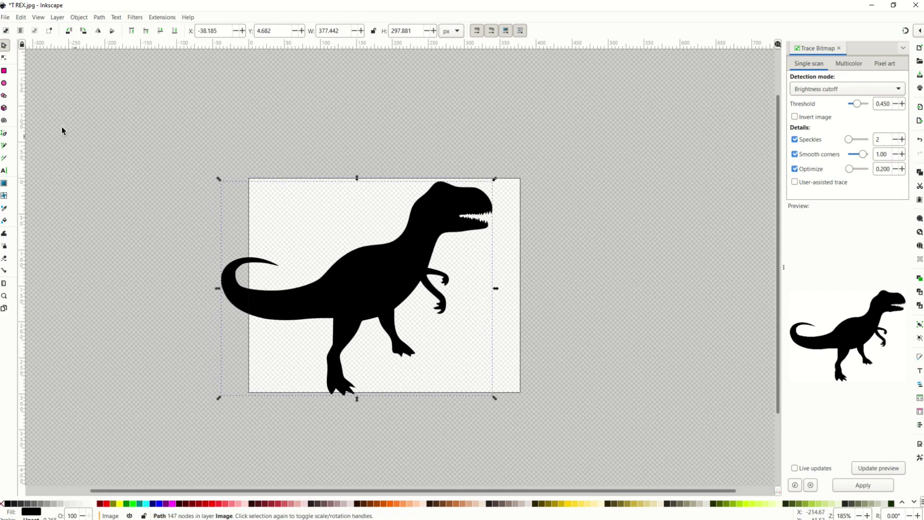
pyautogui.click(5, 57)
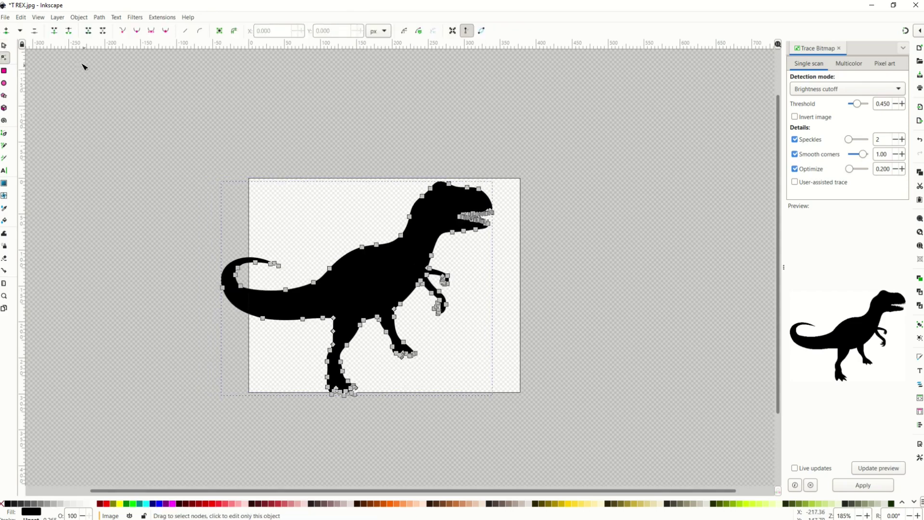
pyautogui.click(6, 46)
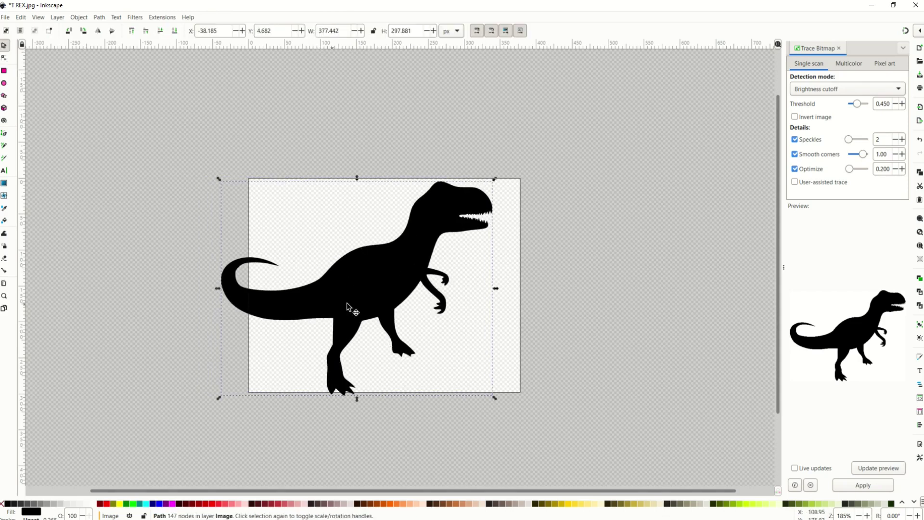
pyautogui.click(839, 48)
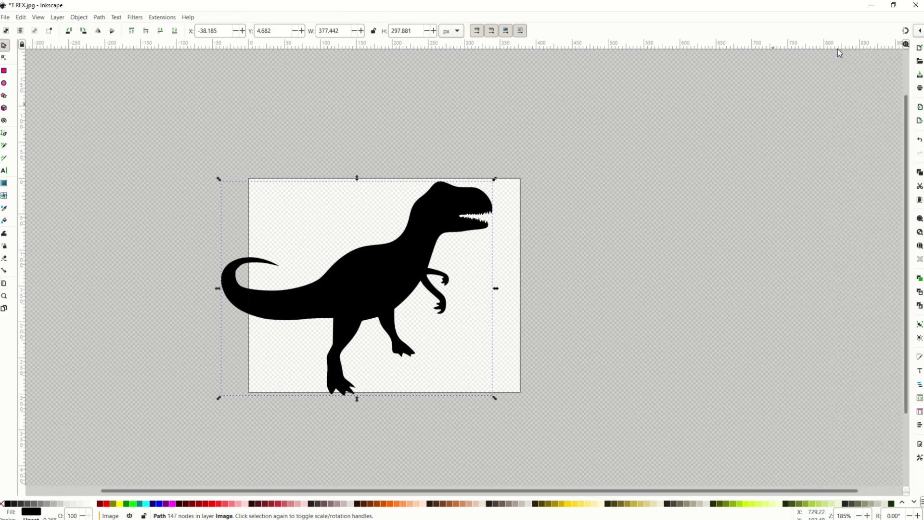
# Step: Export the traced T-rex as path188.png at 300 DPI (1180 × 931 pixels)
pyautogui.click(918, 122)
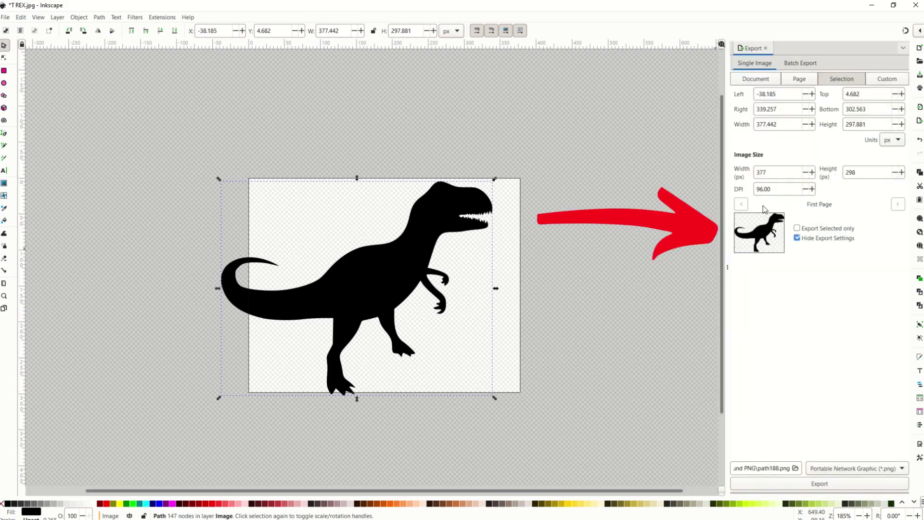
pyautogui.doubleClick(770, 188)
pyautogui.write('300')
pyautogui.press('Return')
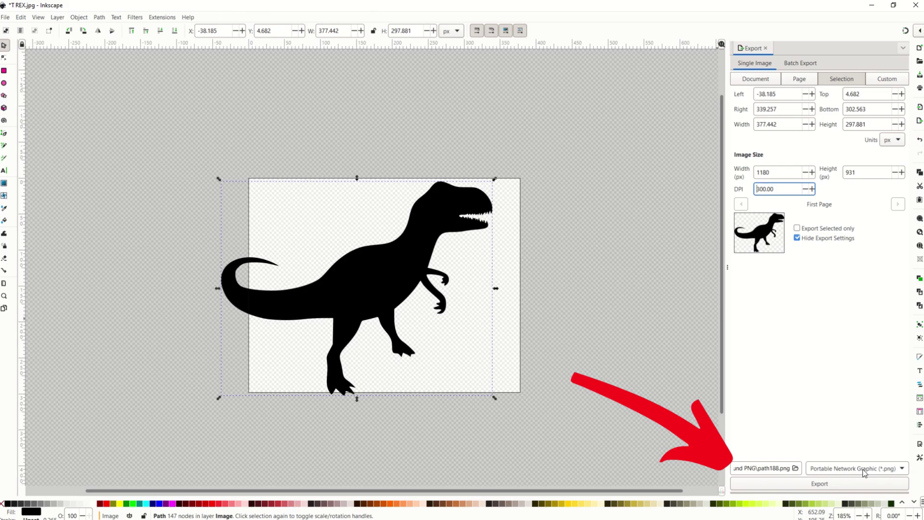
pyautogui.click(801, 483)
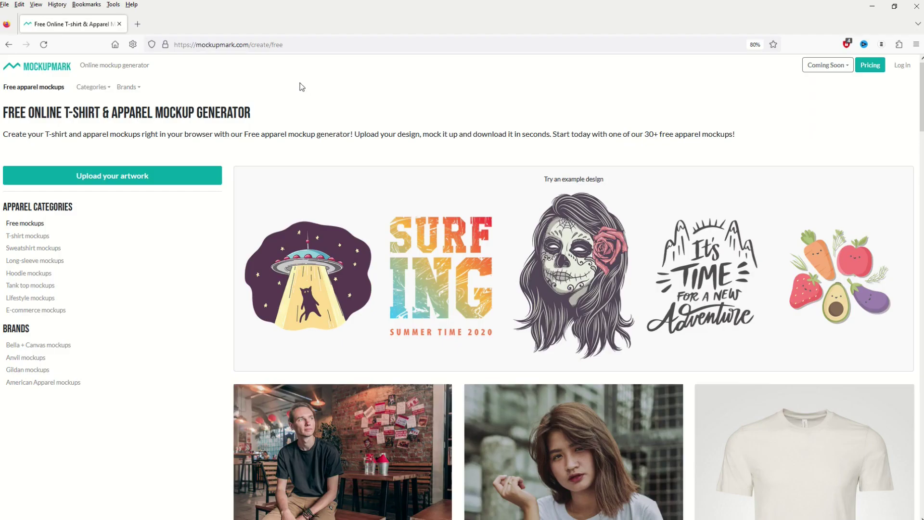
# Step: Browse the free mockups and open the White Crew Neck T-shirt flat-lay template
pyautogui.scroll(-5, 188, 169)
pyautogui.scroll(-6, 187, 171)
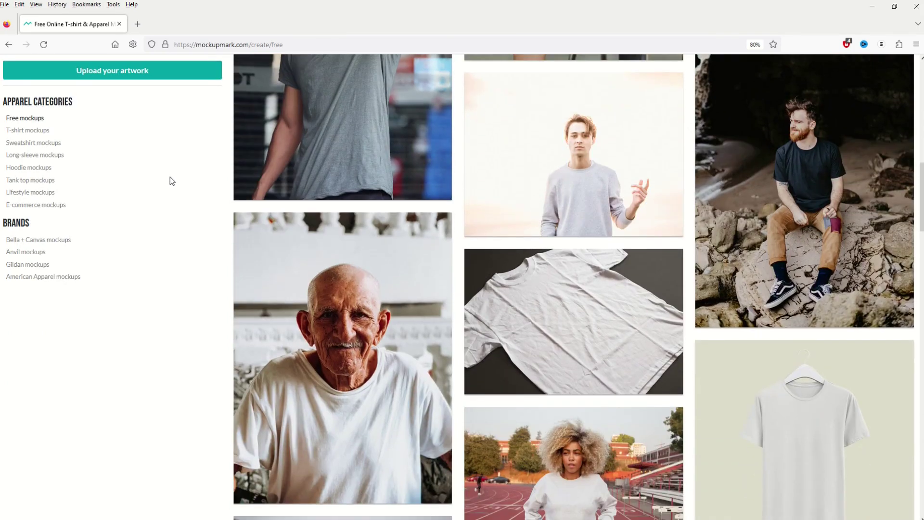
pyautogui.scroll(-2, 168, 179)
pyautogui.scroll(2, 145, 168)
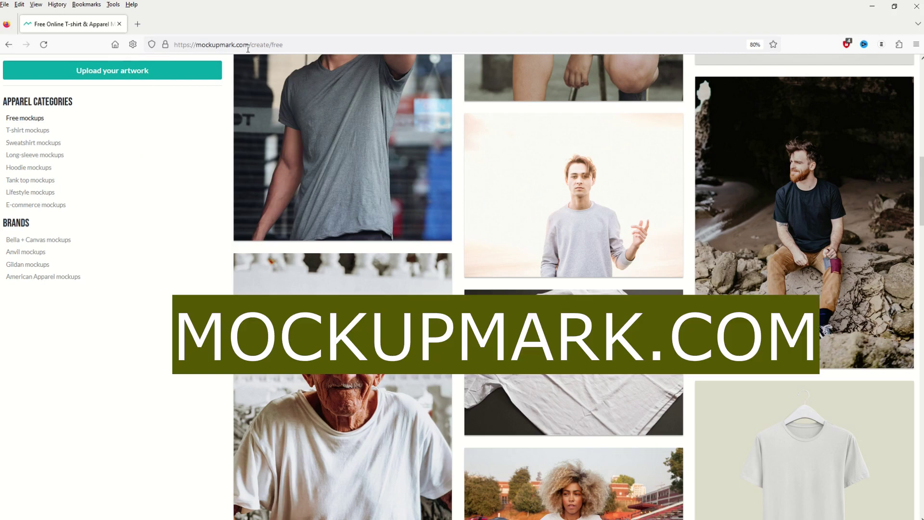
pyautogui.scroll(-2, 178, 182)
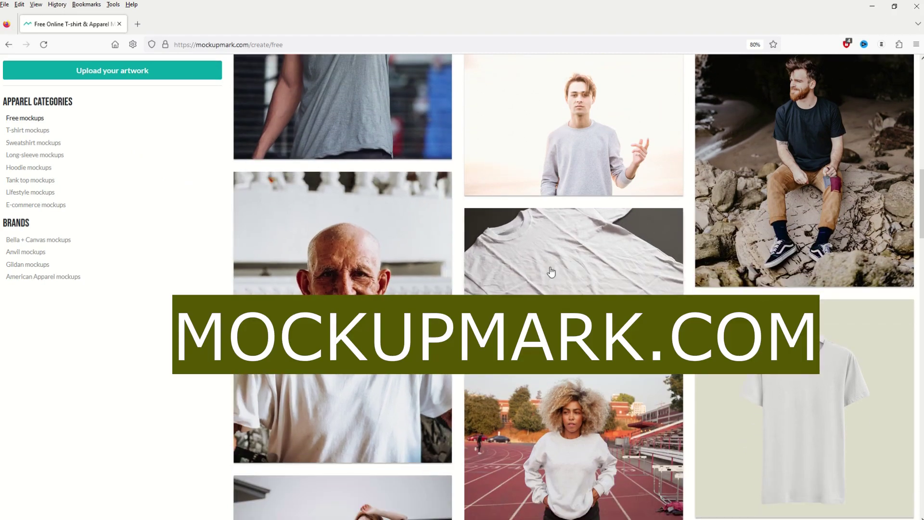
pyautogui.click(558, 269)
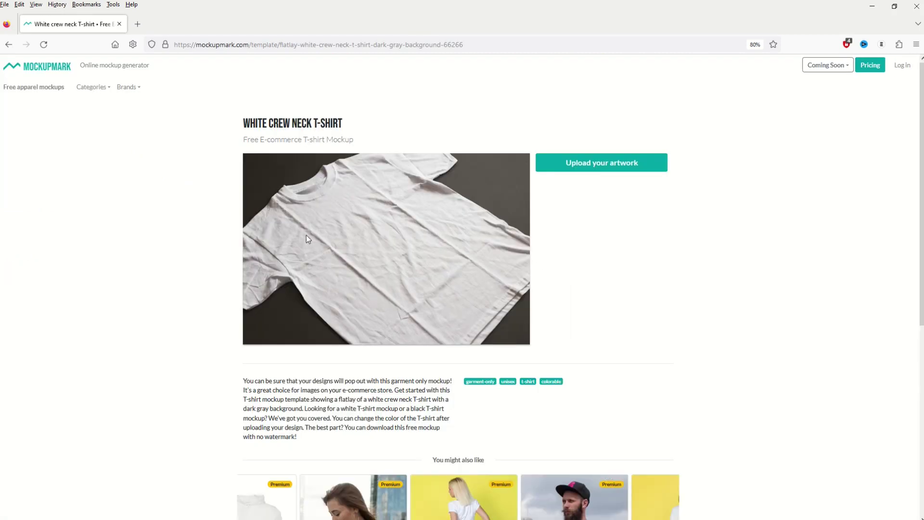
# Step: Upload the exported T-rex PNG and place it on the T-shirt mockup
pyautogui.click(617, 166)
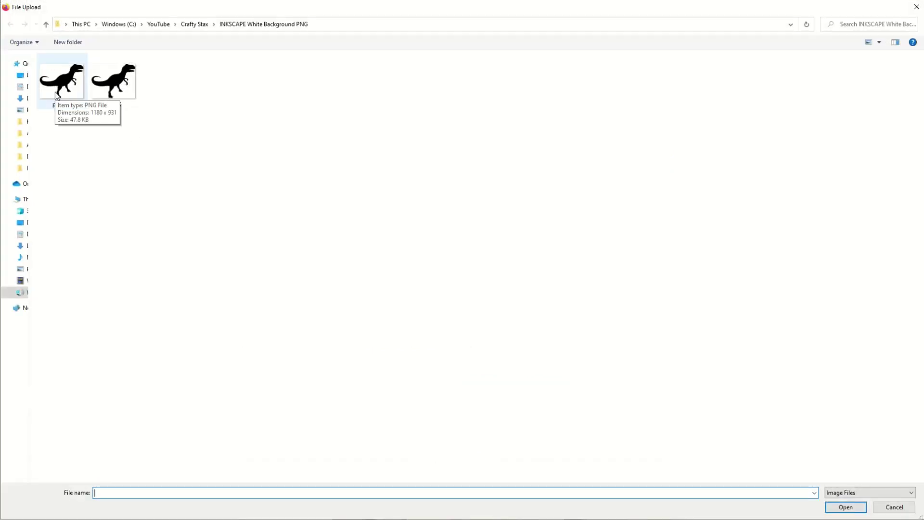
pyautogui.doubleClick(61, 81)
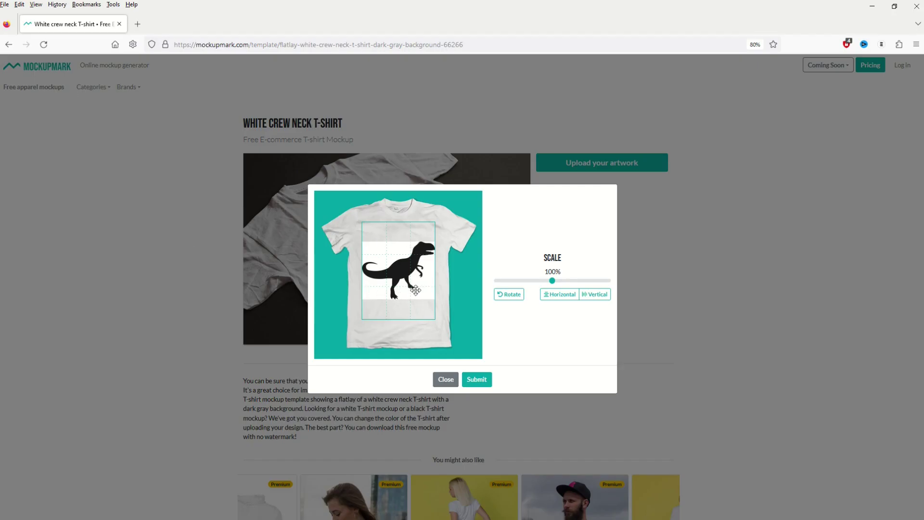
pyautogui.click(468, 383)
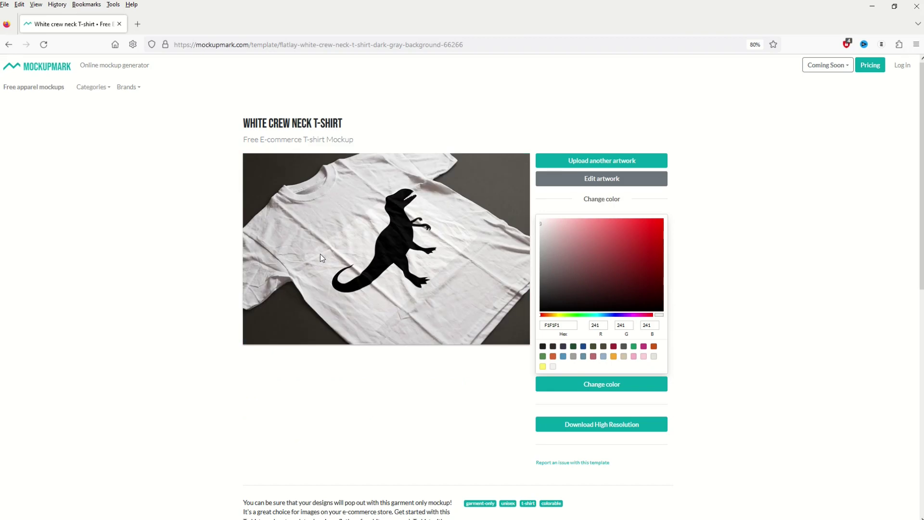
# Step: Change the shirt colour to dark olive 434C31, then return to Inkscape
pyautogui.click(593, 346)
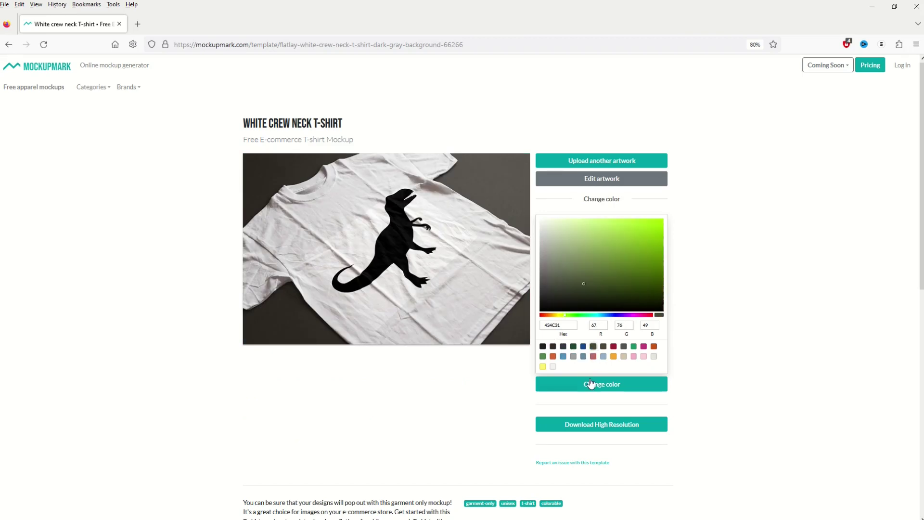
pyautogui.click(595, 383)
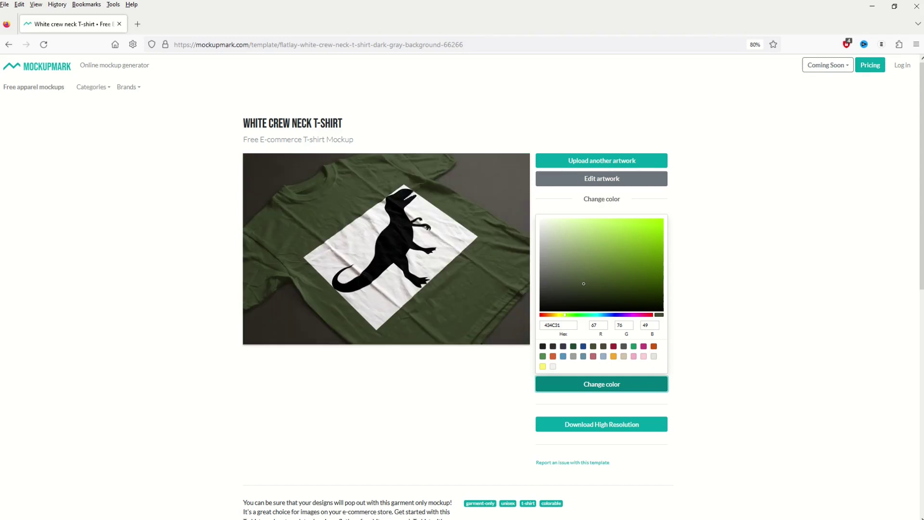
pyautogui.hotkey('alt', 'Tab')
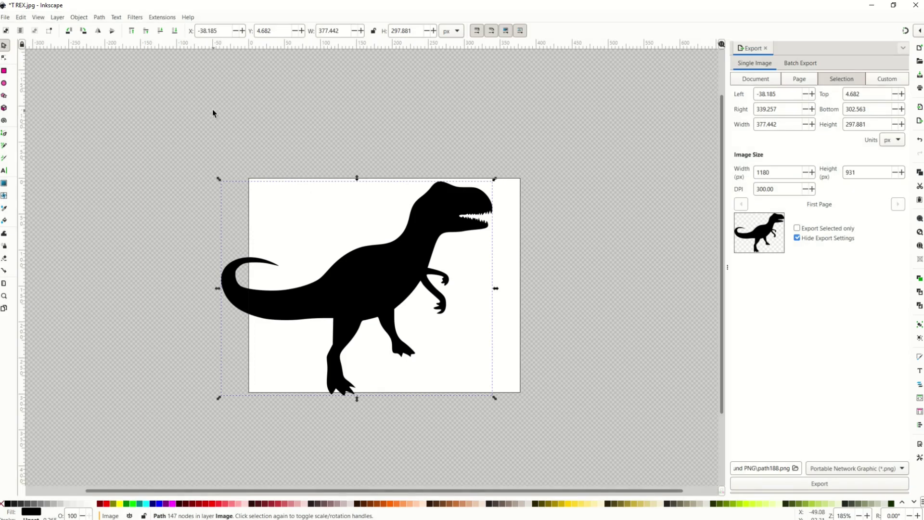
# Step: In Document Properties, drop the page colour's alpha to 0, making it ffffff00
pyautogui.click(5, 17)
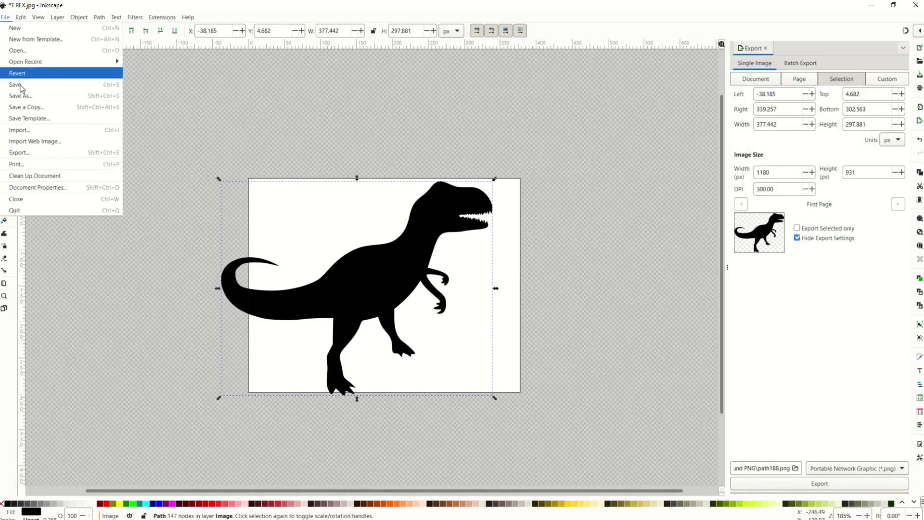
pyautogui.click(34, 189)
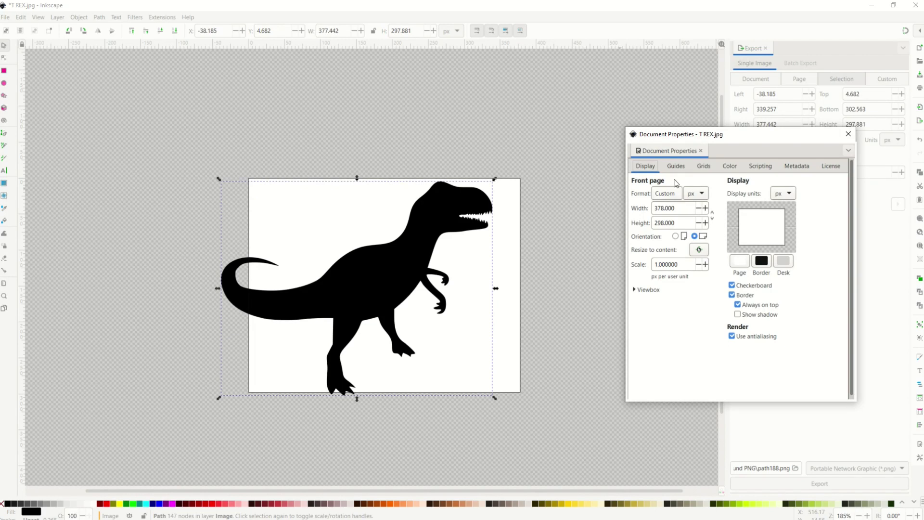
pyautogui.moveTo(640, 134); pyautogui.dragTo(528, 138)
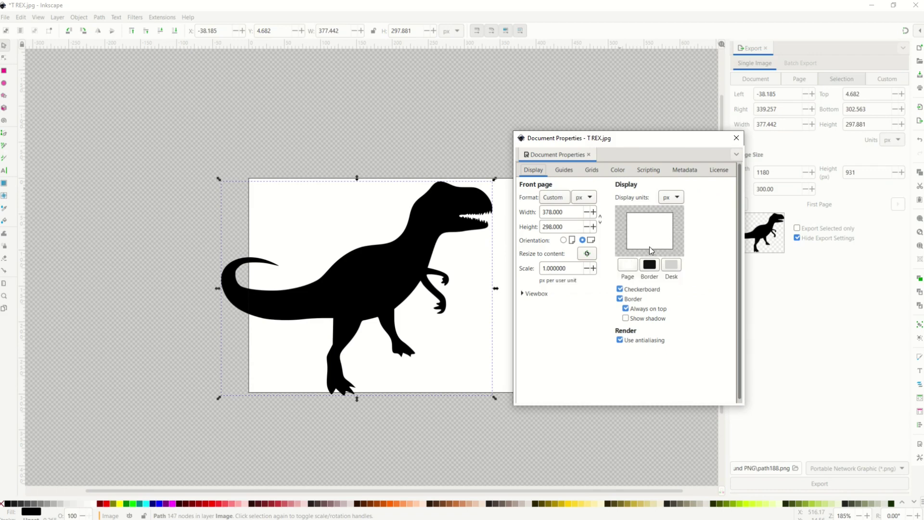
pyautogui.click(632, 267)
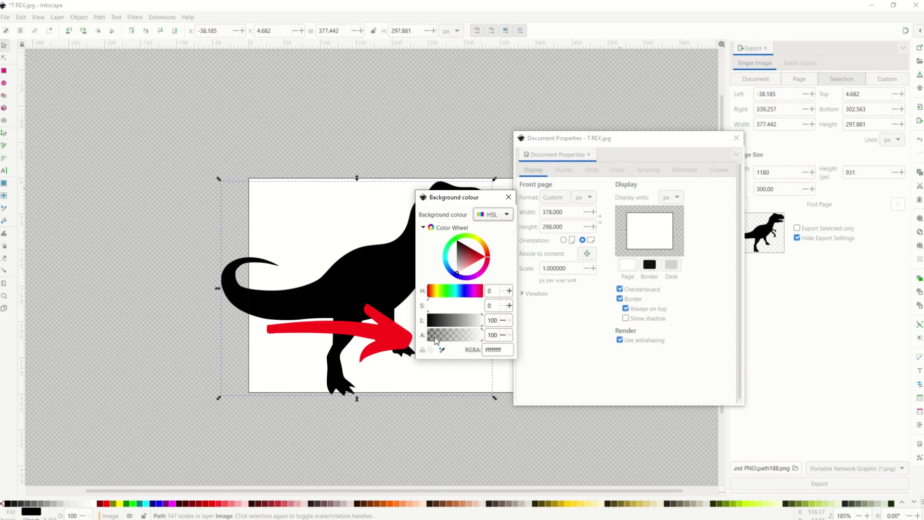
pyautogui.moveTo(482, 343); pyautogui.dragTo(421, 341)
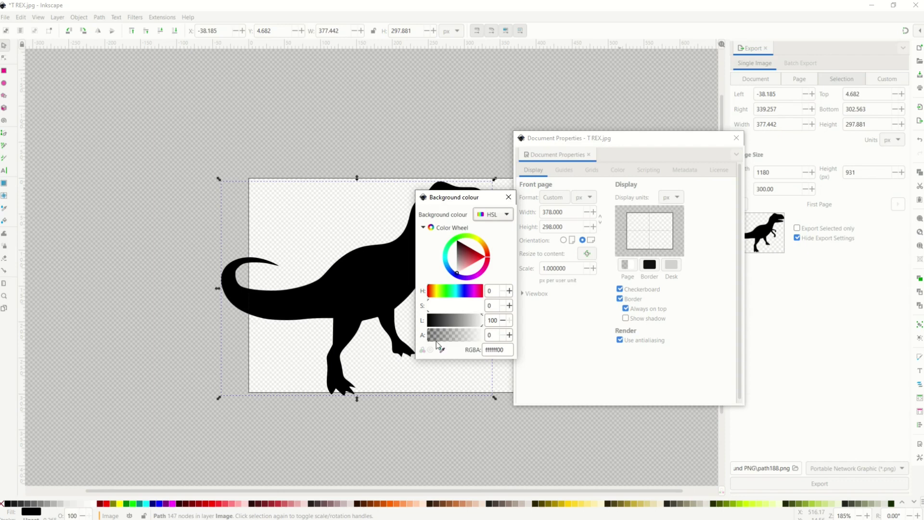
pyautogui.moveTo(436, 342)
pyautogui.mouseDown()
pyautogui.moveTo(504, 337)
pyautogui.moveTo(422, 346)
pyautogui.moveTo(431, 343)
pyautogui.mouseUp()
# Step: Re-export the T-rex with the transparent background, overwriting path188.png
pyautogui.click(508, 197)
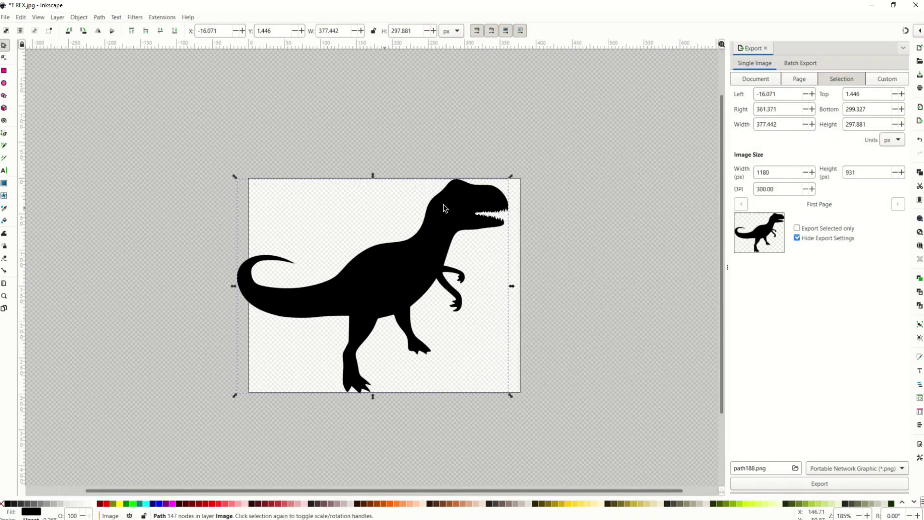
pyautogui.click(793, 483)
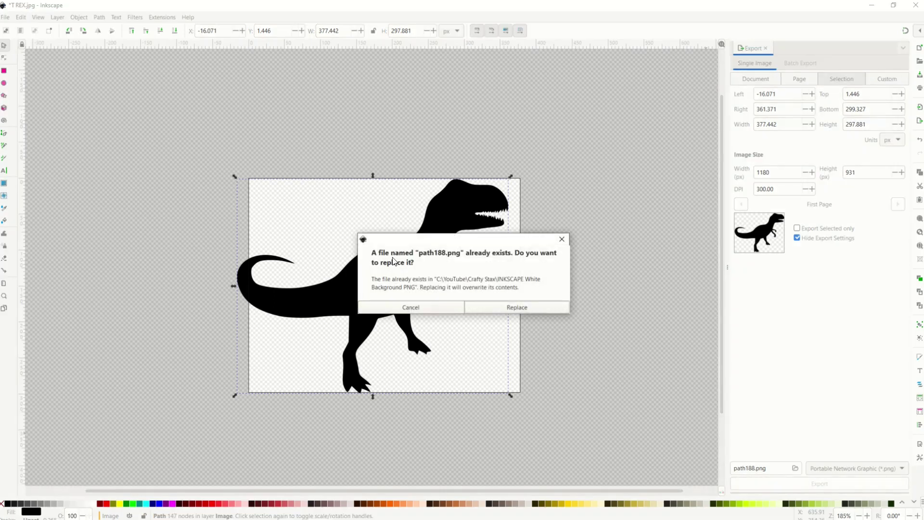
pyautogui.click(494, 307)
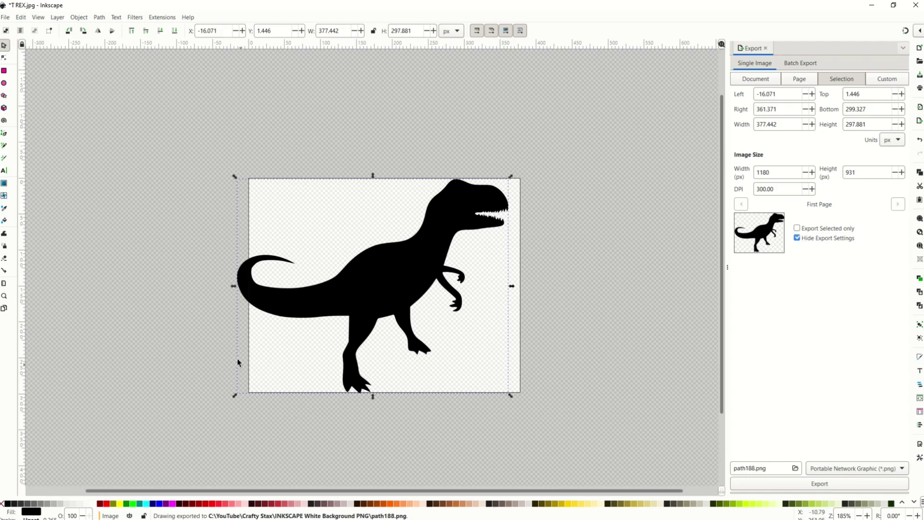
# Step: Upload the new path188.png to the olive T-shirt mockup, now without a white box
pyautogui.moveTo(190, 516)
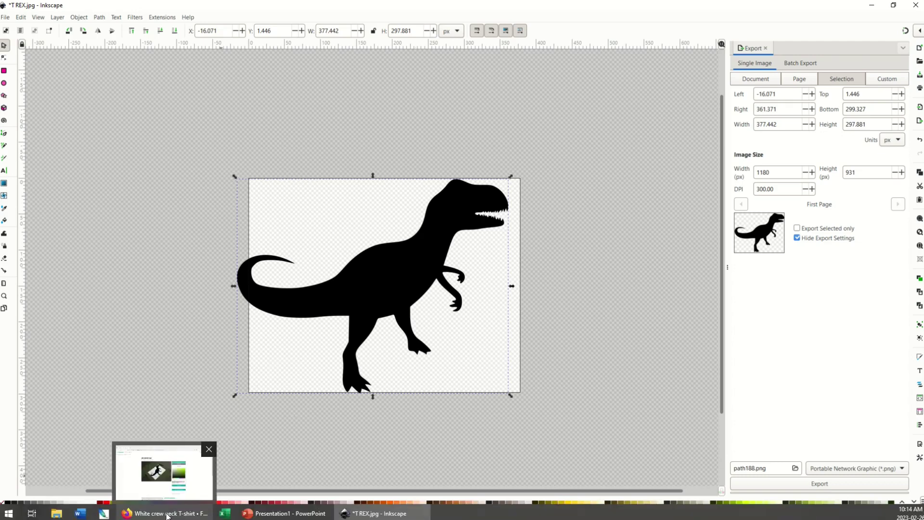
pyautogui.click(167, 515)
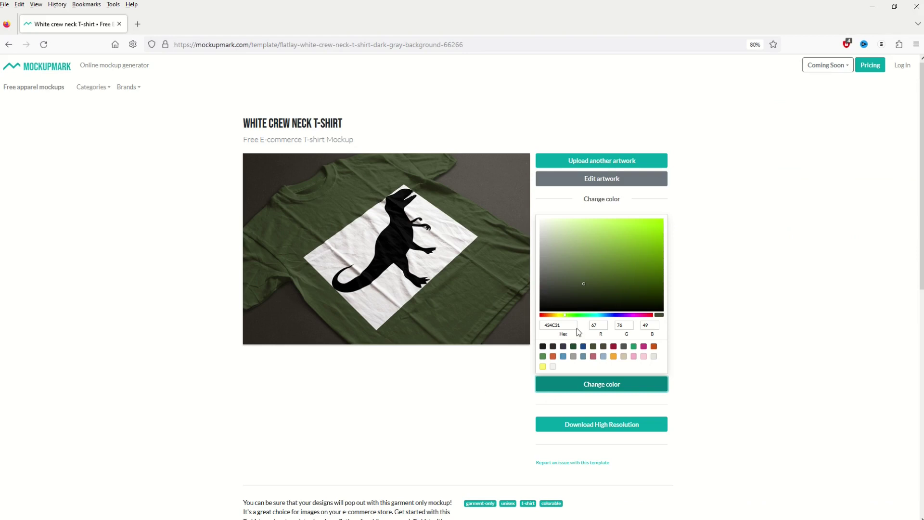
pyautogui.click(607, 161)
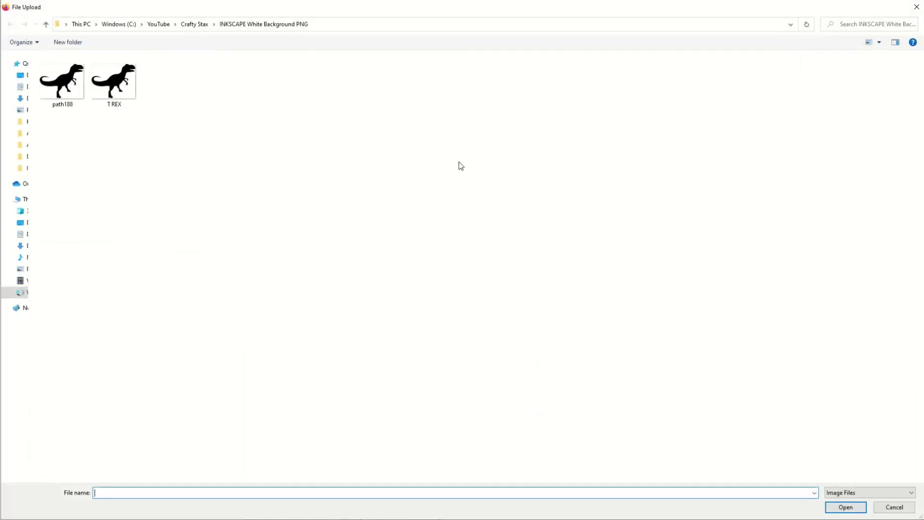
pyautogui.doubleClick(61, 85)
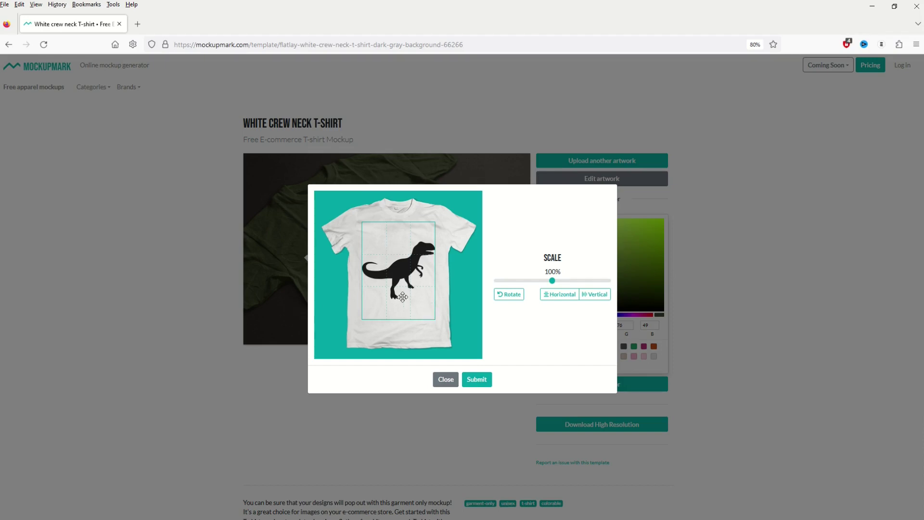
pyautogui.click(471, 380)
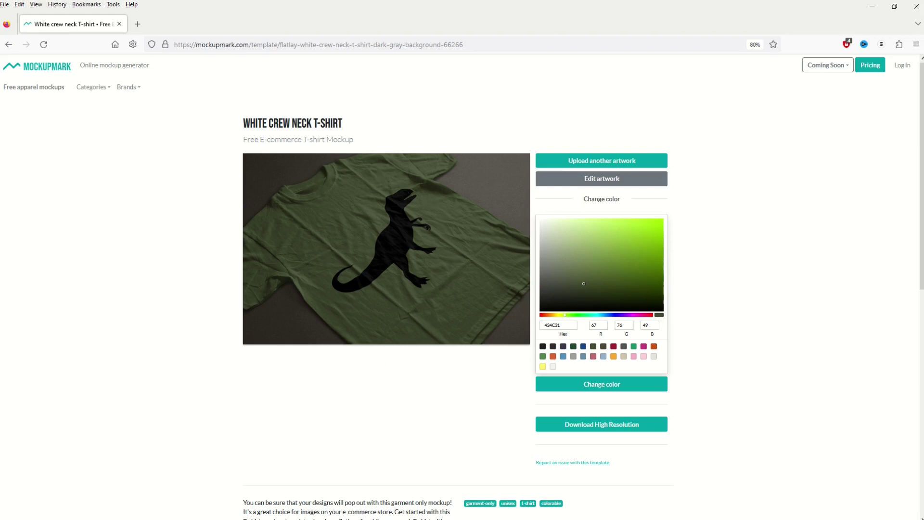
# Step: Recheck the transparent page colour, then move the T-rex to X -22.004, Y -12.038
pyautogui.hotkey('alt', 'Tab')
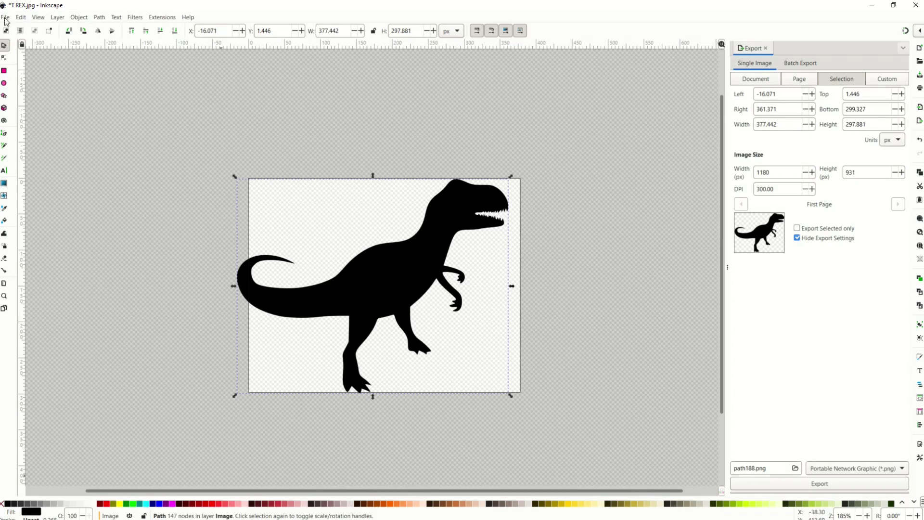
pyautogui.click(7, 18)
pyautogui.click(32, 187)
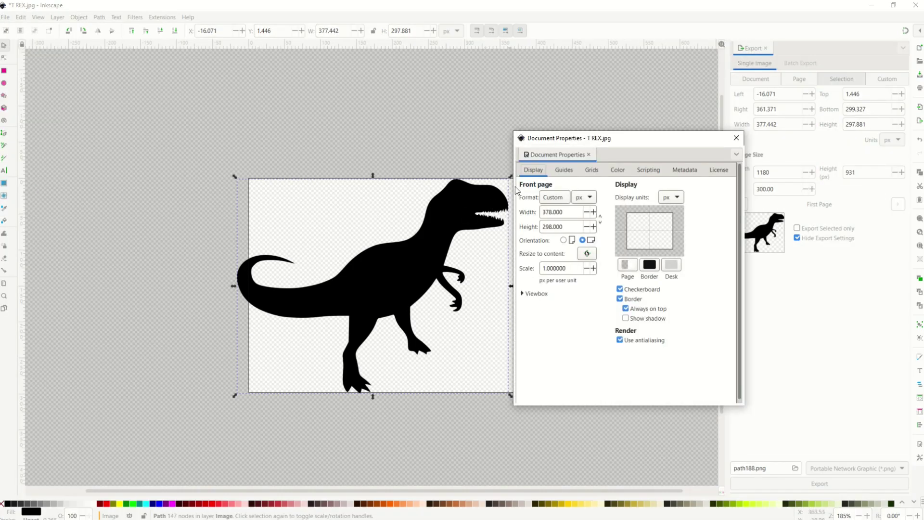
pyautogui.click(627, 265)
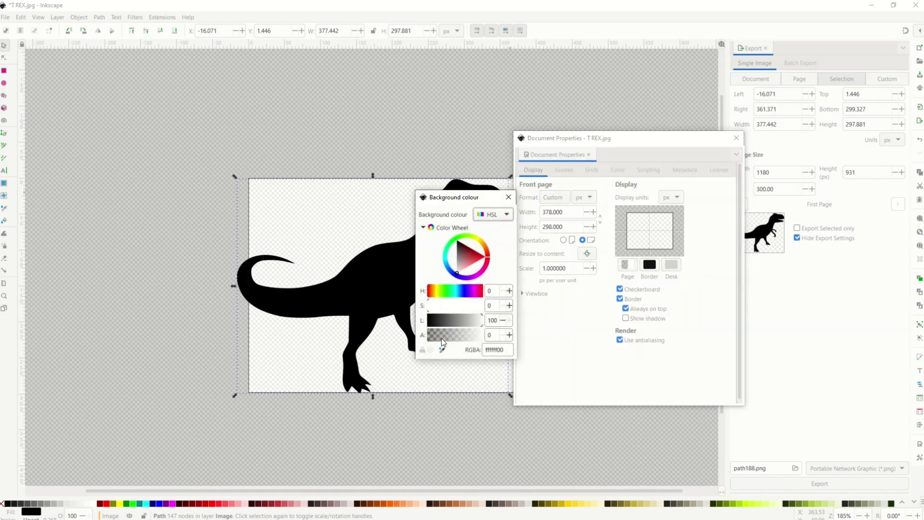
pyautogui.click(508, 197)
pyautogui.click(736, 138)
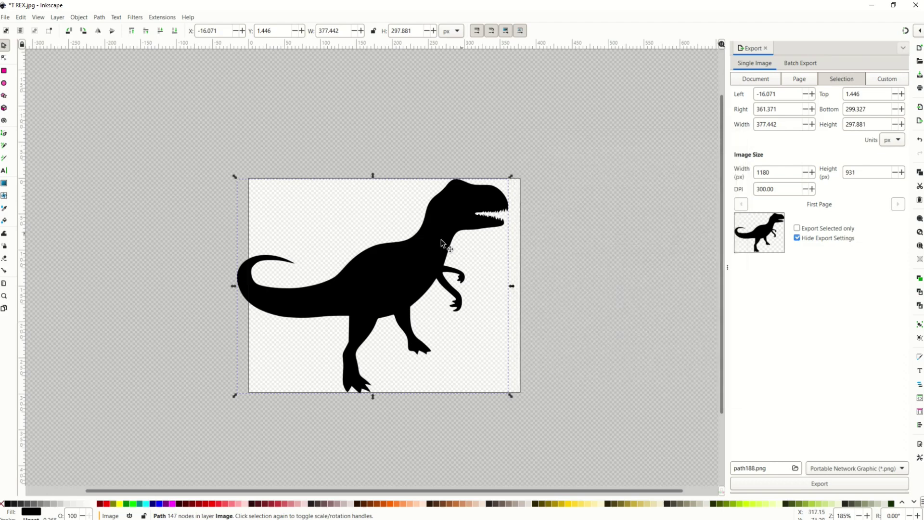
pyautogui.moveTo(392, 268); pyautogui.dragTo(386, 256)
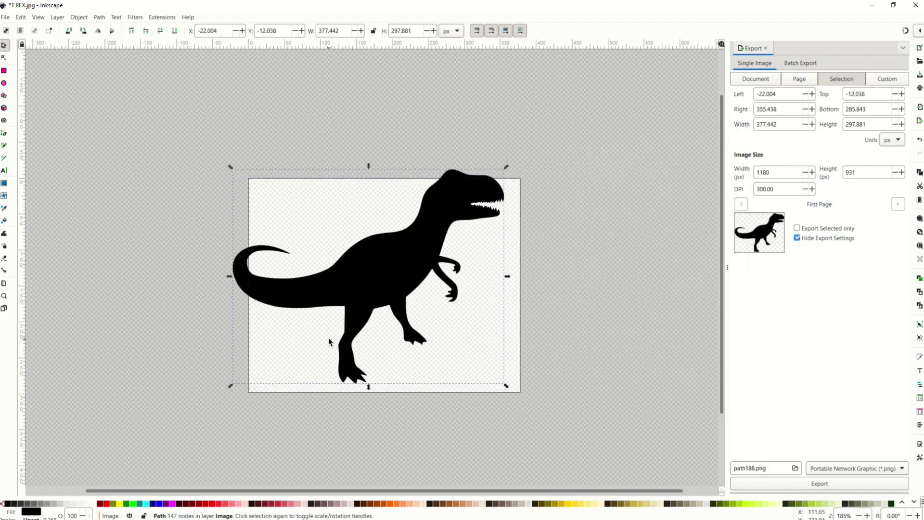